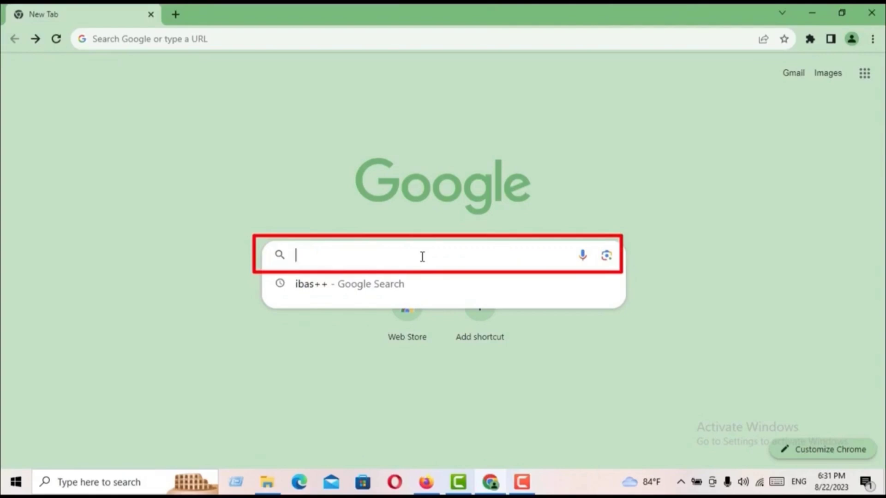
- Search Google for 'ibas++' and open the Integrated Budget and Accounting System result
click(289, 285)
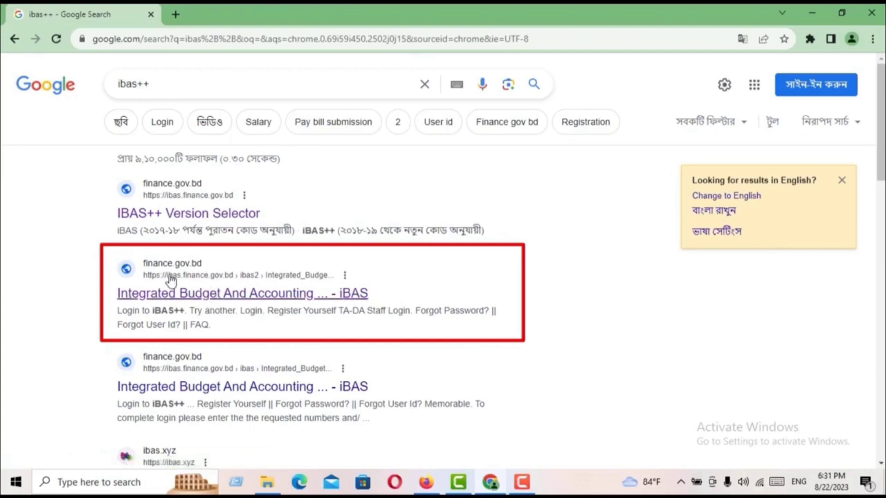
click(170, 276)
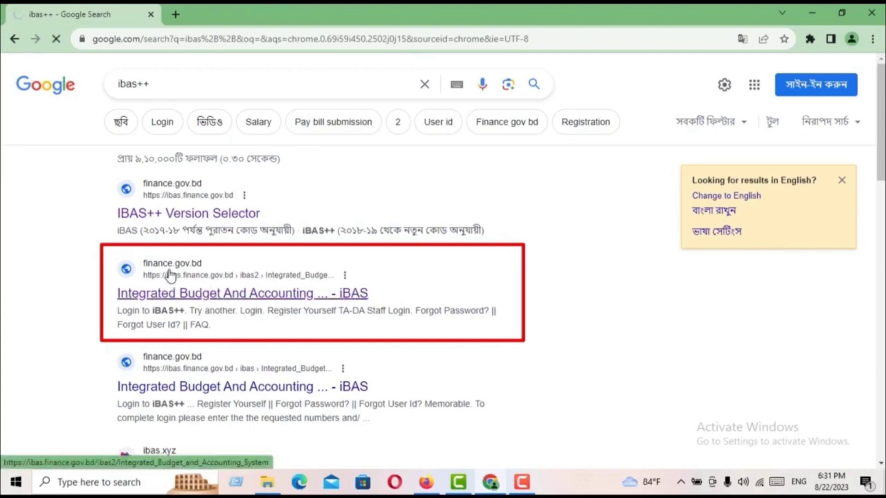
- Open the TA-DA Staff Login and enter the staff member's national ID and date of birth
scroll(456, 277, down, 5)
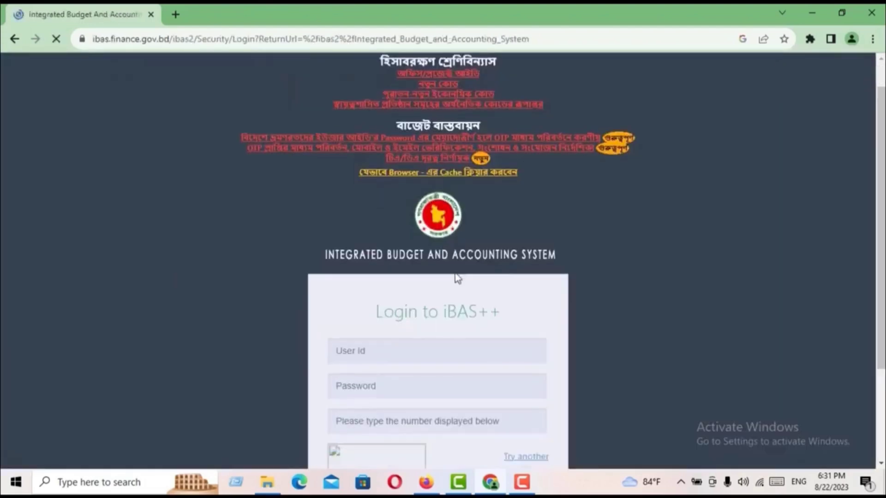
click(444, 408)
scroll(456, 358, down, 3)
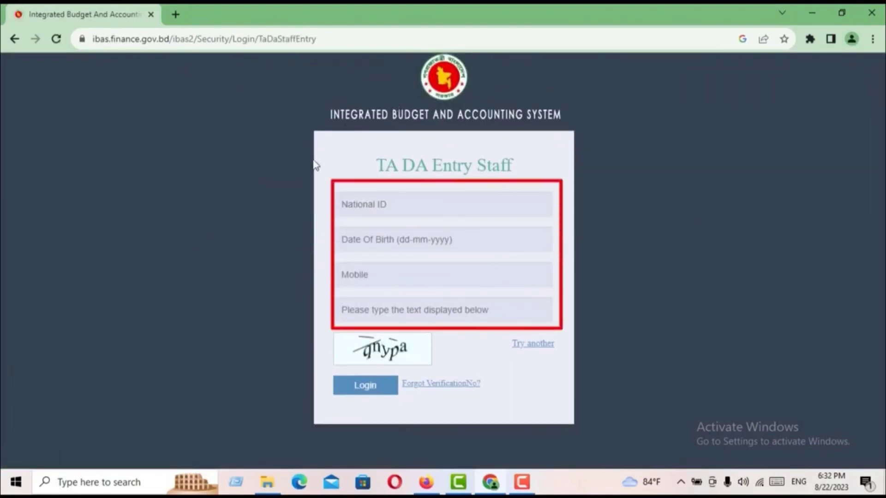
click(402, 205)
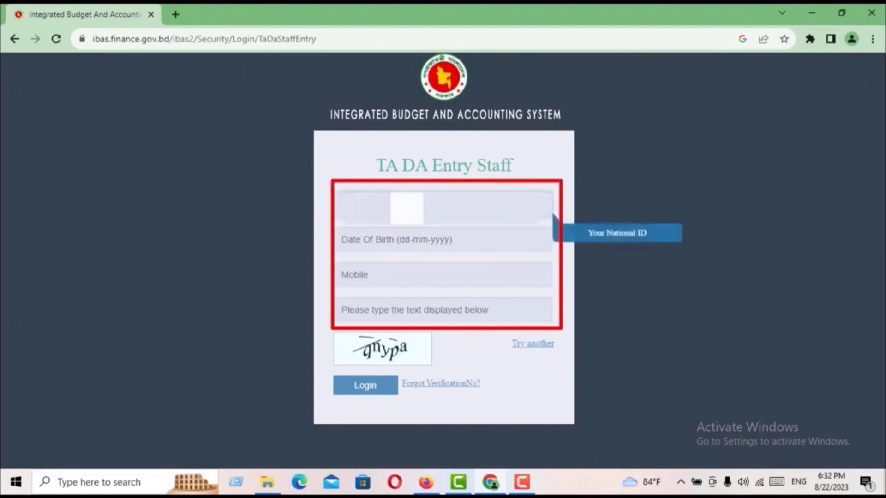
click(419, 241)
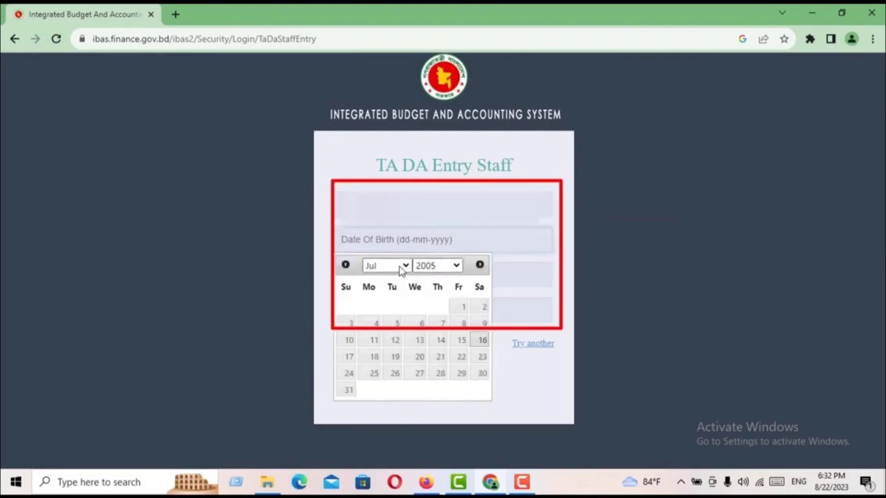
click(401, 267)
click(376, 291)
click(442, 266)
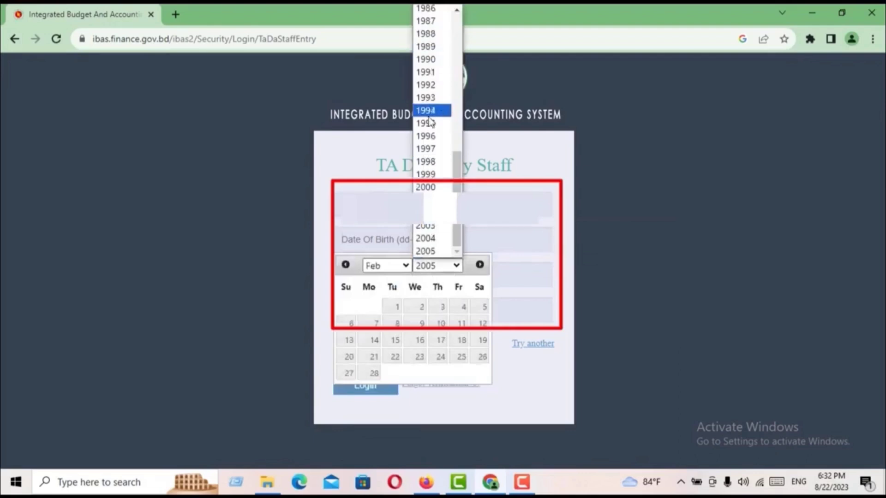
click(431, 89)
click(443, 324)
- Enter the staff member's mobile number and the captcha text
click(376, 272)
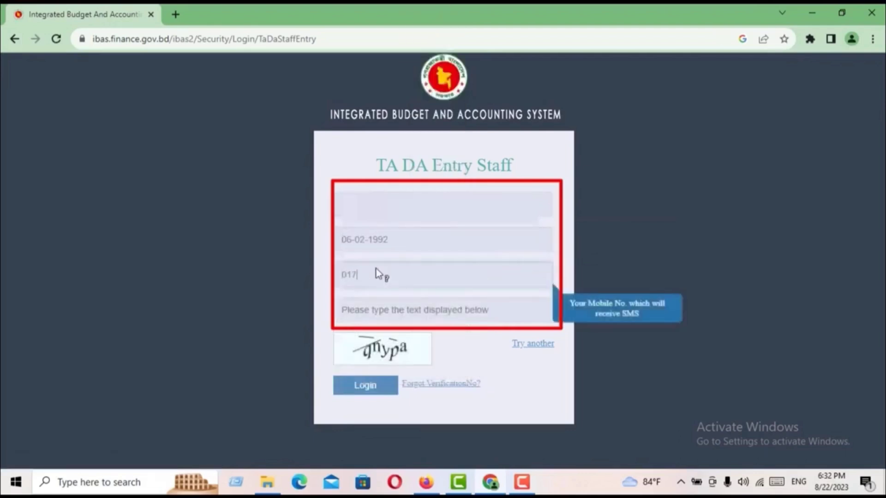
click(387, 317)
text(qny)
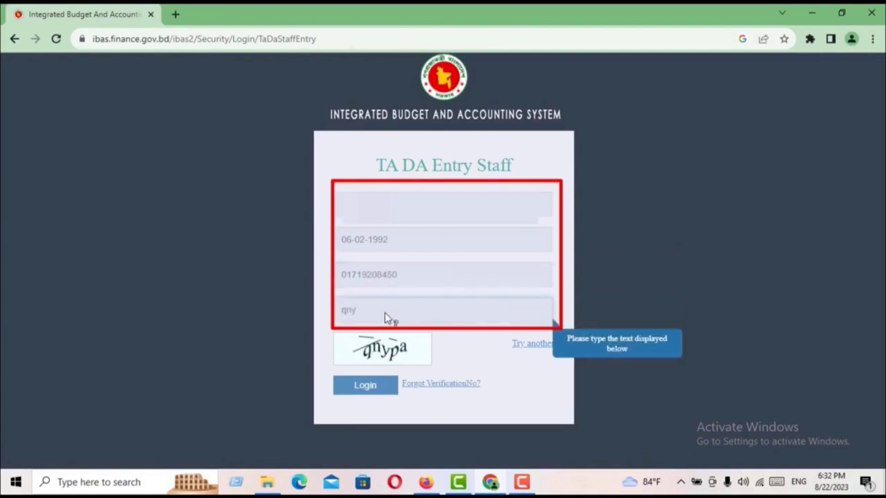
text(pa)
- Submit the login, acknowledge the notice, and validate the SMS verification code
click(362, 386)
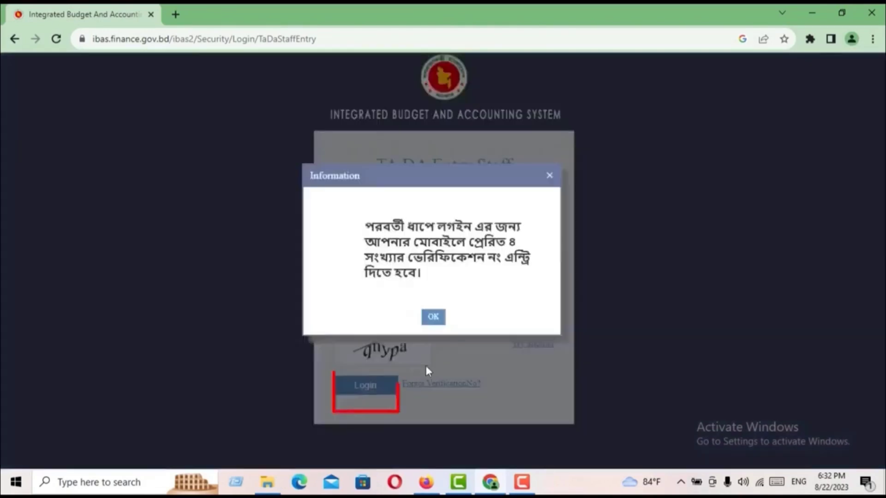
click(430, 317)
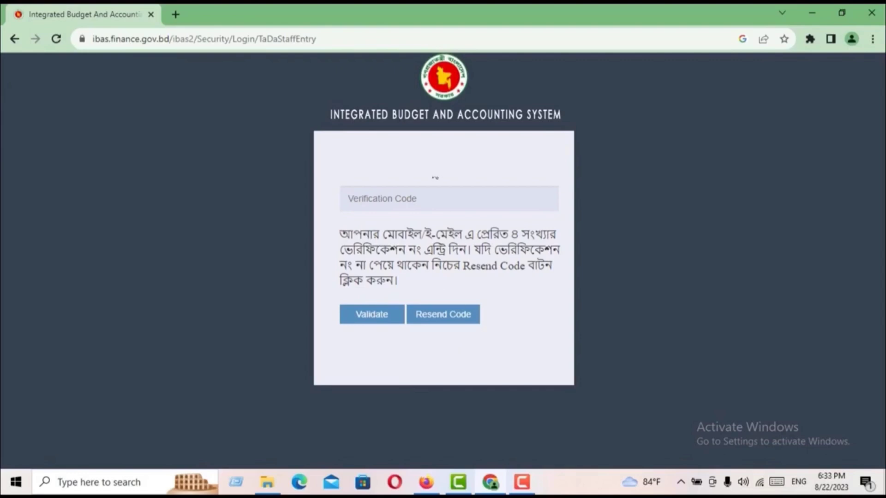
click(408, 206)
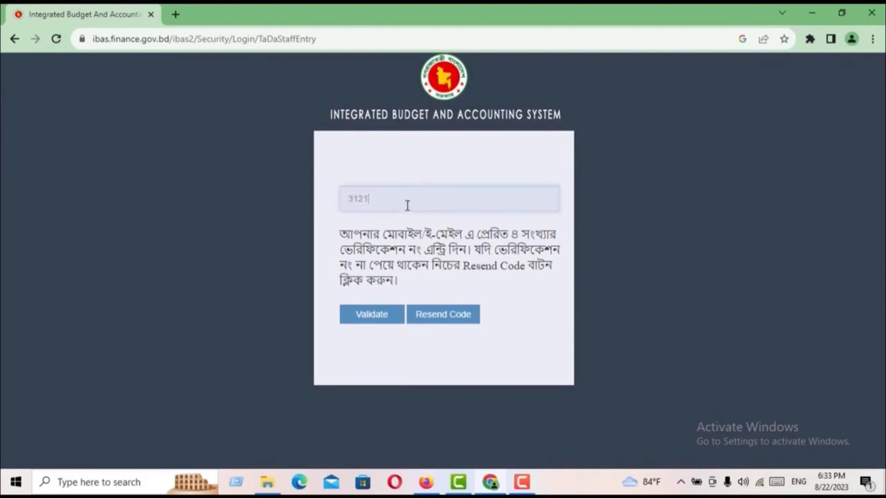
click(354, 319)
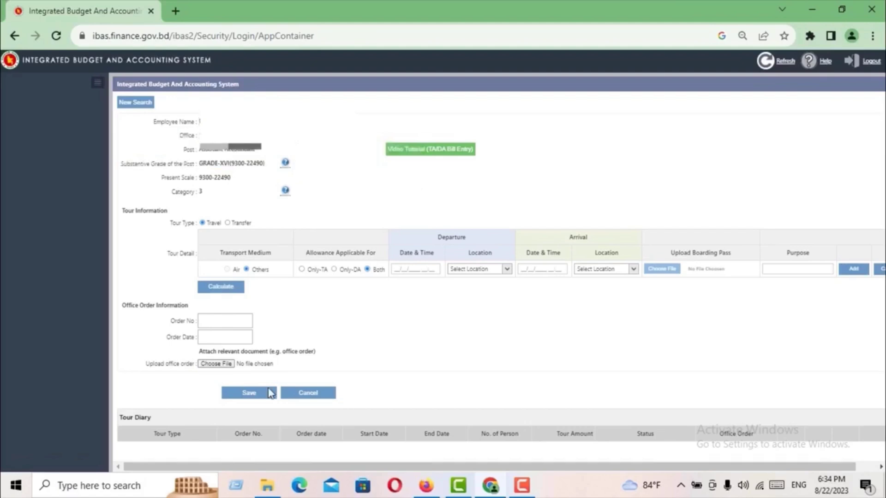
- Set the allowance type and departure from Dinajpur Sadar on 10/08/2023 at 08:00
click(303, 270)
click(417, 270)
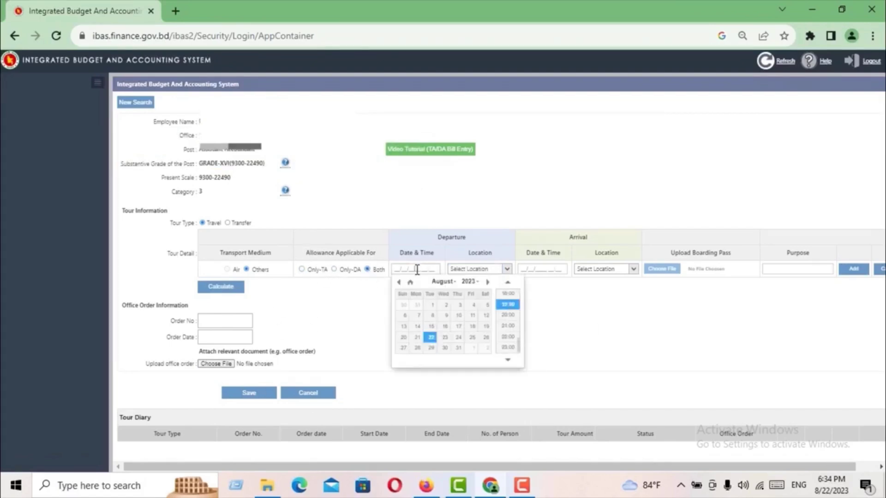
click(461, 316)
drag(518, 351, 518, 317)
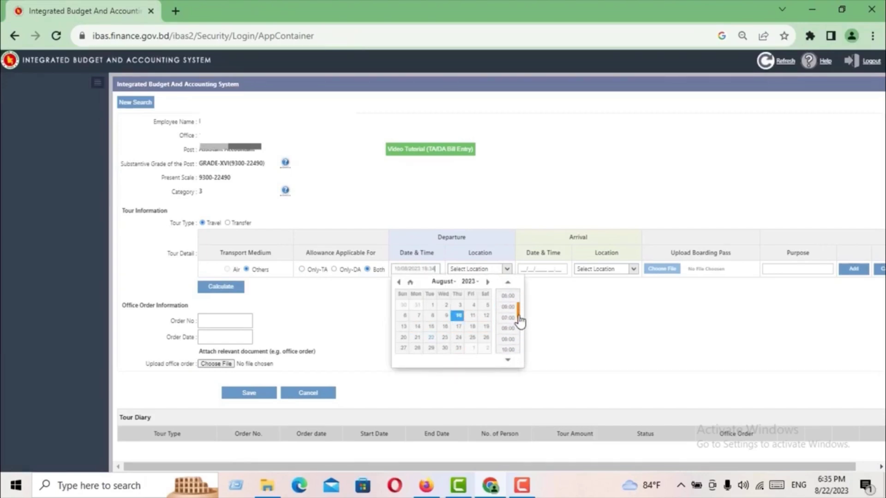
click(507, 327)
click(493, 269)
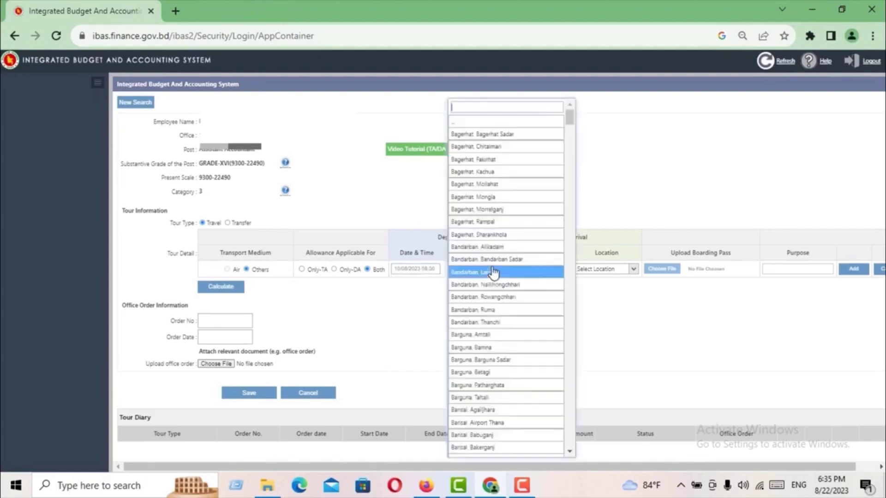
text(dina)
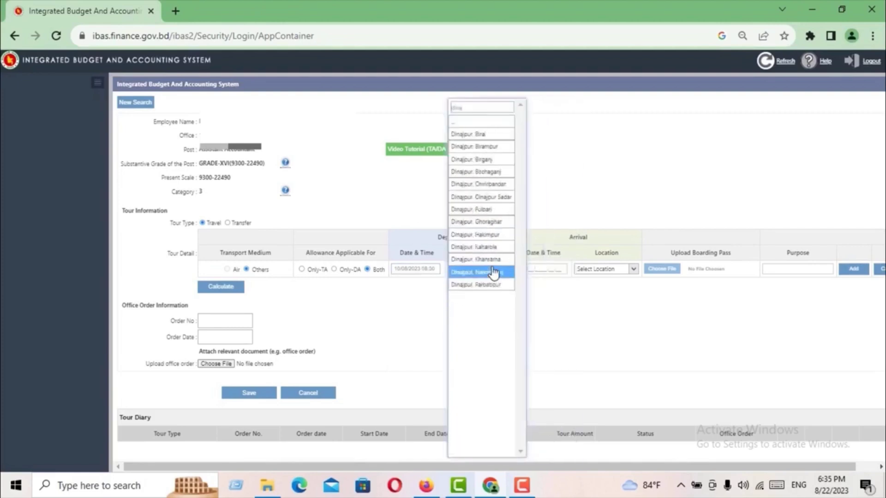
click(480, 197)
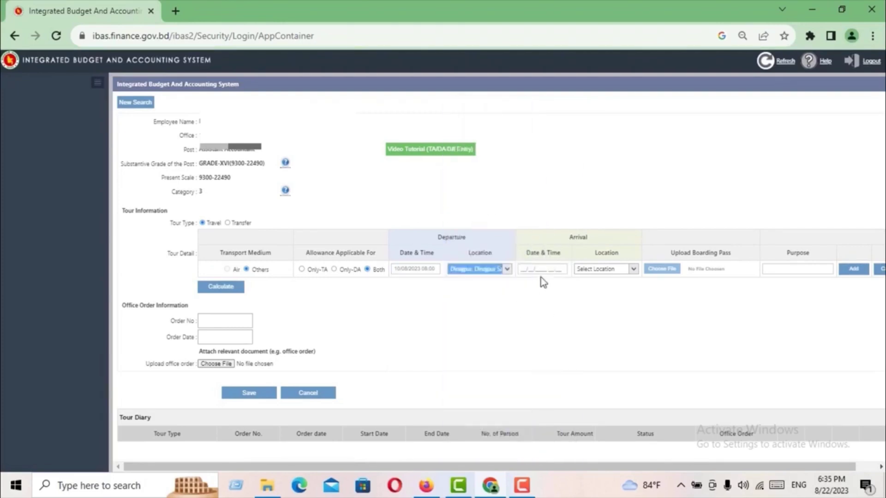
- Set arrival at Dhaka, Adabor Thana on 10/08/2023 at 20:00
click(542, 270)
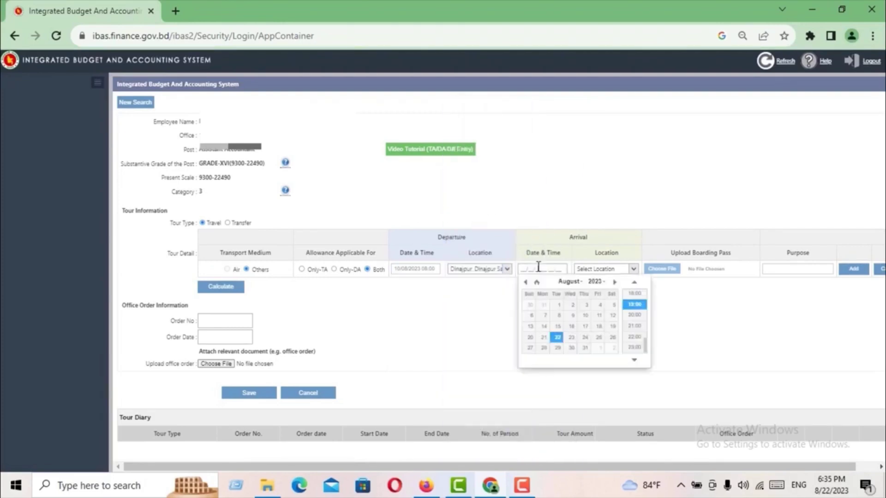
click(584, 317)
click(635, 325)
click(603, 269)
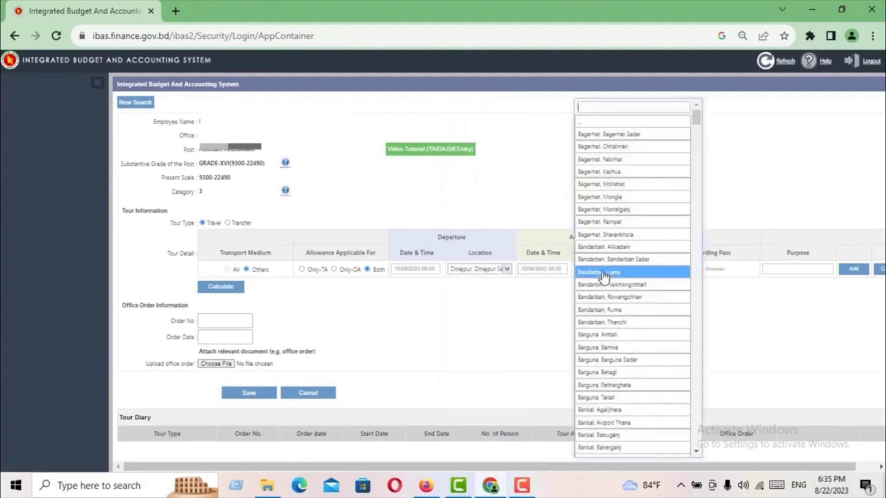
text(dha)
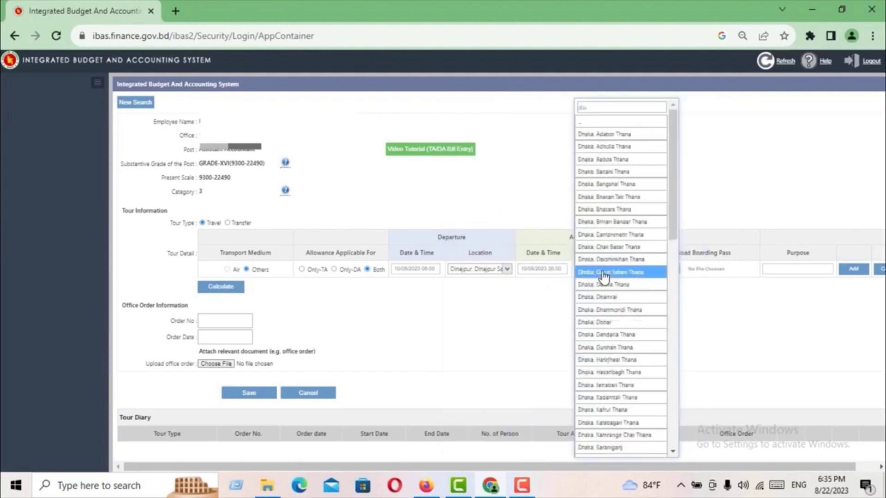
click(616, 135)
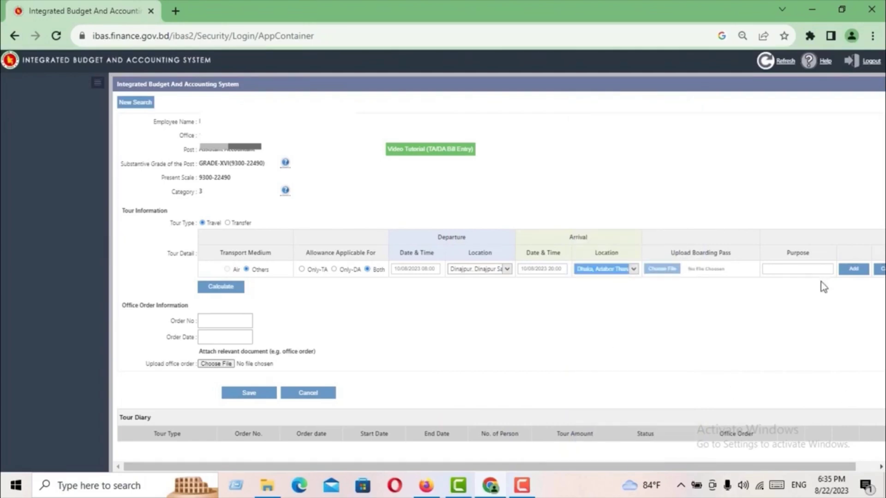
- Choose purpose 'Travel for various information gathering' and add the Dinajpur–Dhaka row
click(775, 269)
click(554, 279)
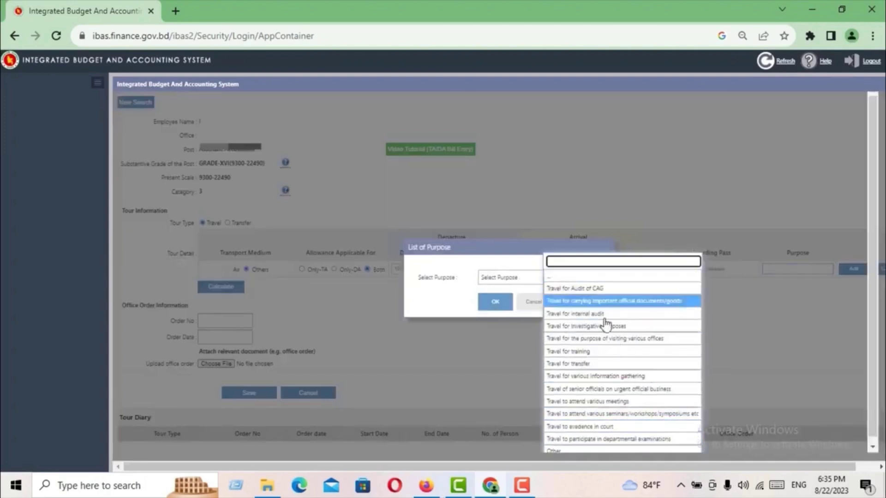
click(609, 377)
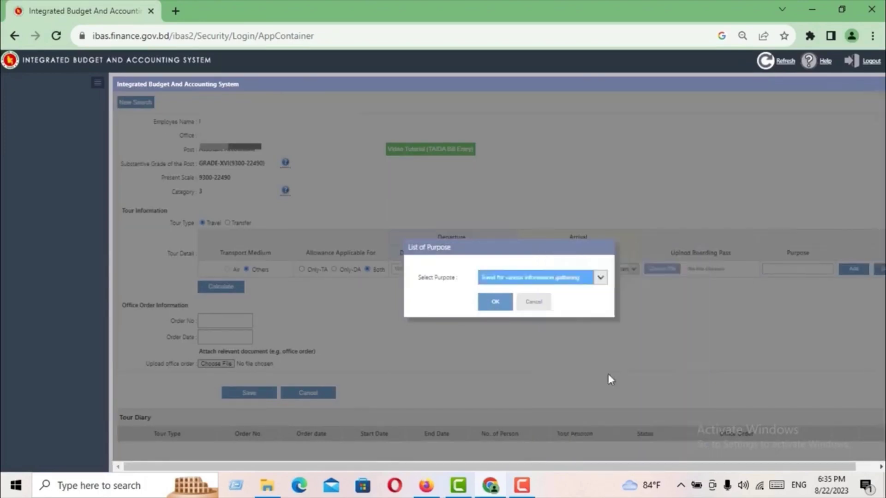
click(493, 302)
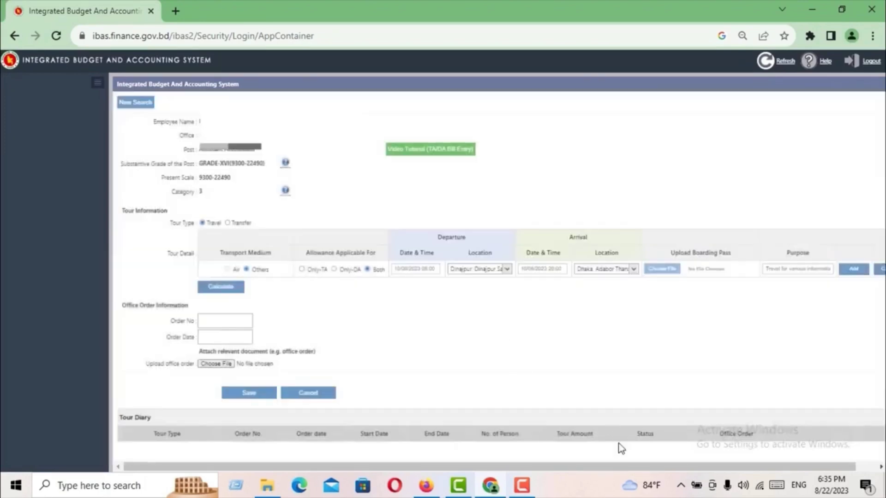
click(854, 270)
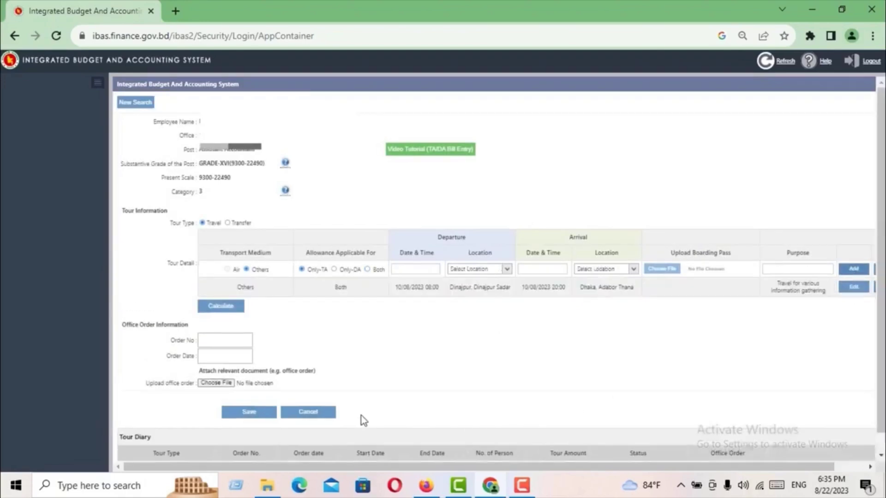
- Claim TA and DA, departing Dhaka, Adabor Thana on 12/08/2023 at 10:00
click(368, 270)
click(414, 270)
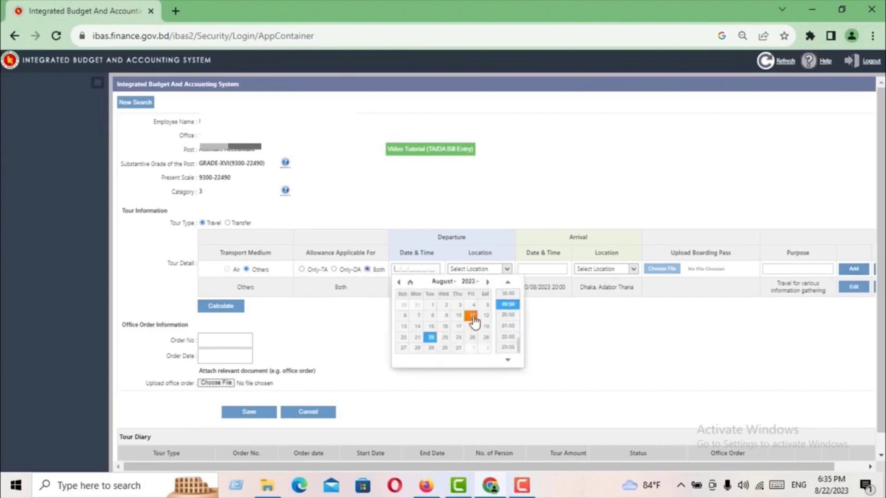
click(472, 317)
click(486, 316)
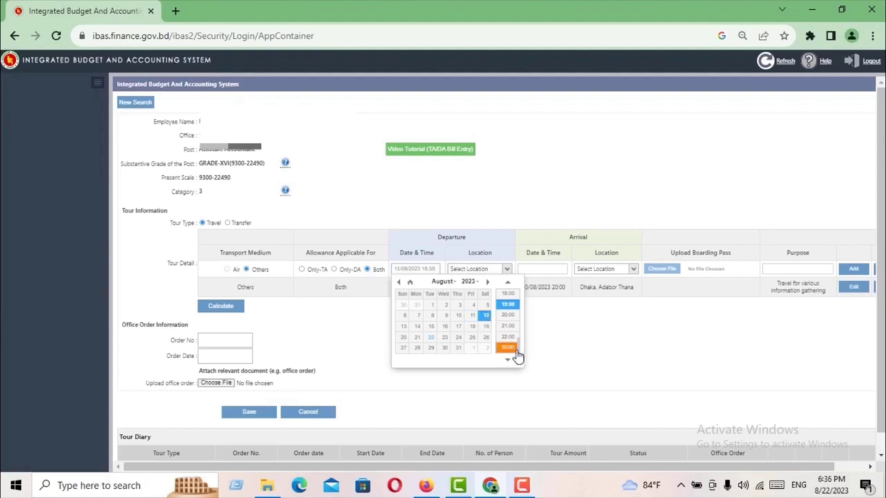
scroll(512, 342, up, 3)
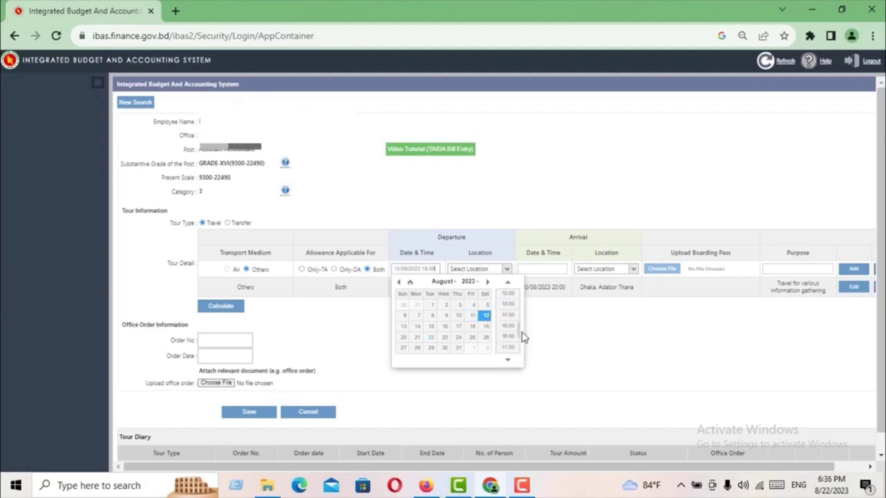
scroll(516, 330, up, 2)
click(512, 319)
click(479, 269)
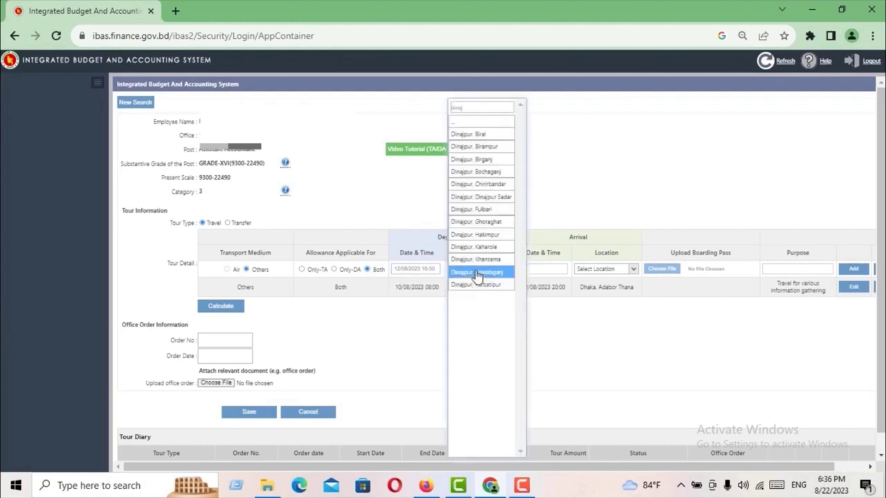
key(BackSpace)
key(BackSpace)
key(BackSpace)
key(BackSpace)
key(BackSpace)
text(dhaka)
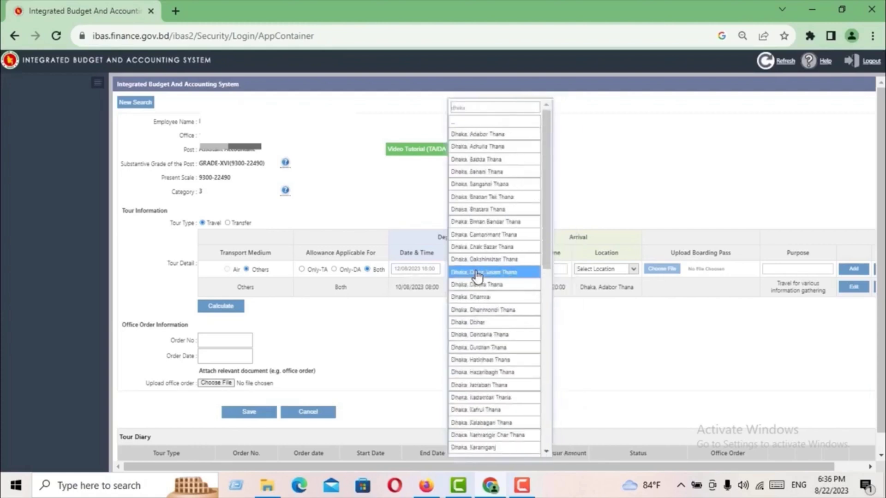
click(478, 134)
- Set arrival at Dinajpur, Dinajpur Sadar on 12/08/2023 at 20:00
click(535, 272)
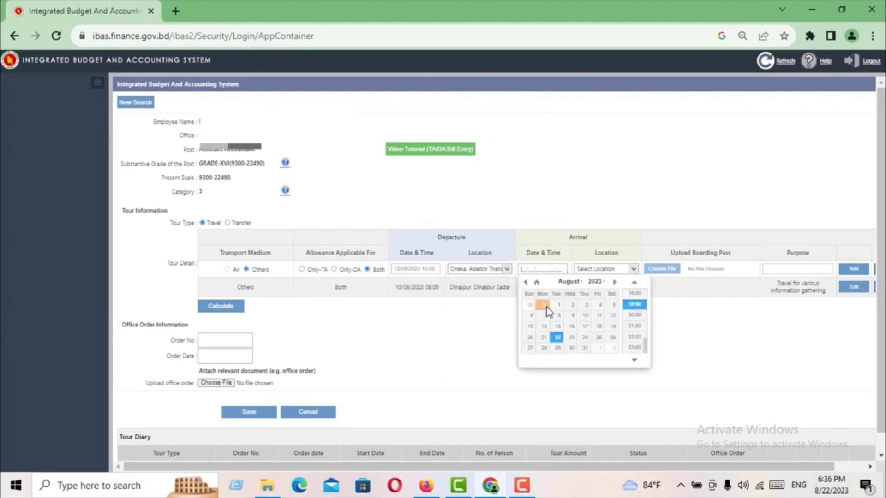
click(611, 317)
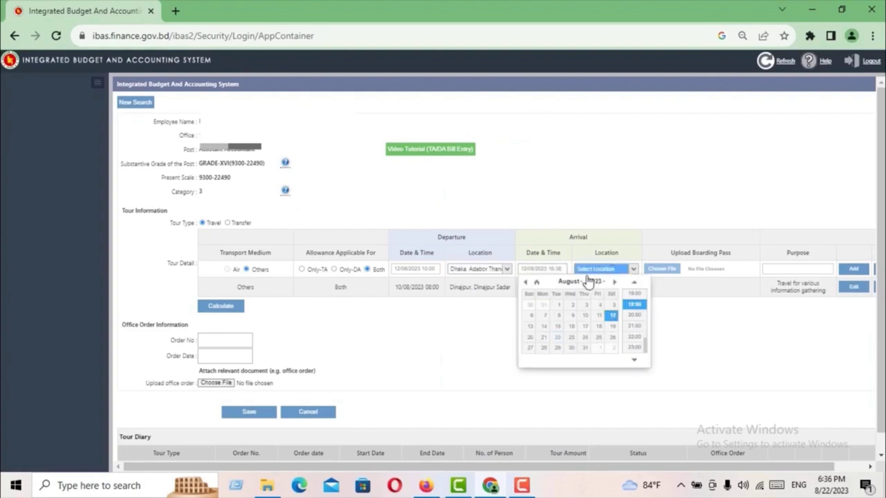
click(635, 315)
click(609, 273)
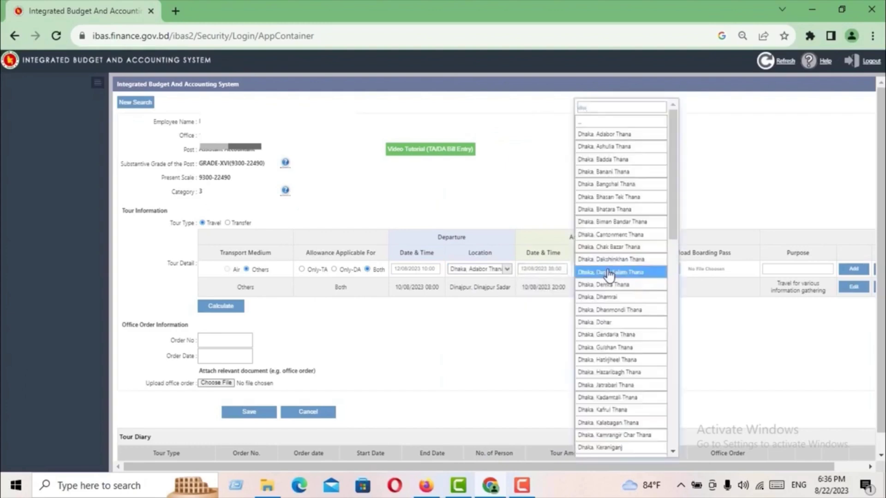
text(dinaj)
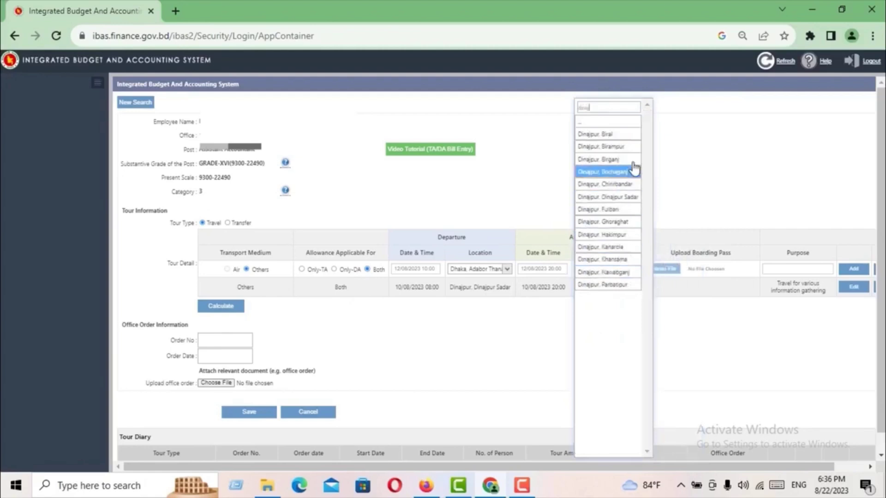
click(637, 181)
- Give the return leg the purpose 'Travel for various information gathering' and add it
click(788, 272)
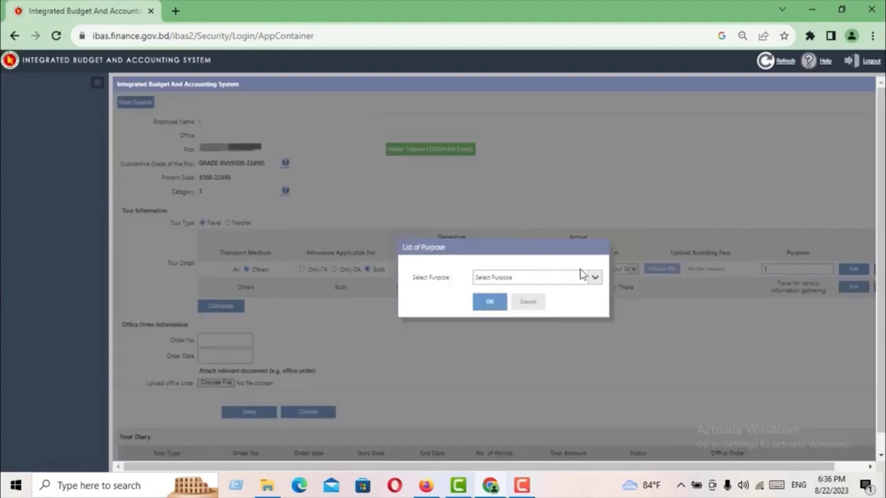
click(579, 276)
click(535, 376)
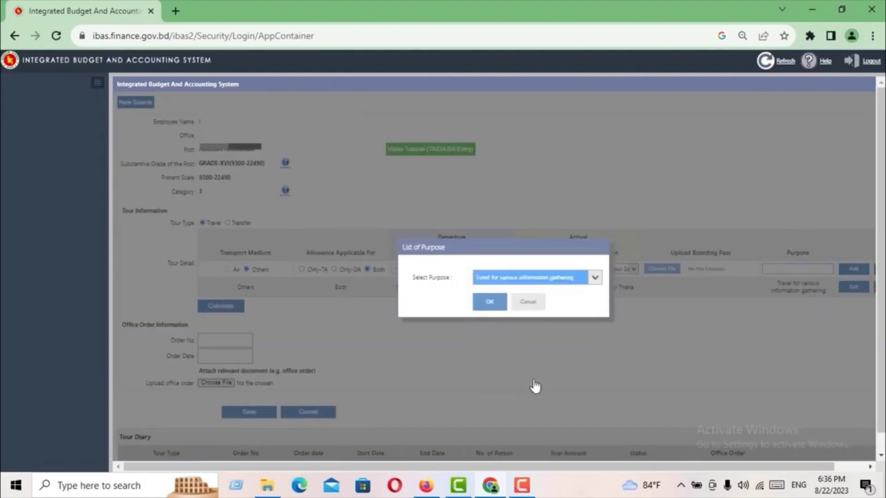
click(480, 304)
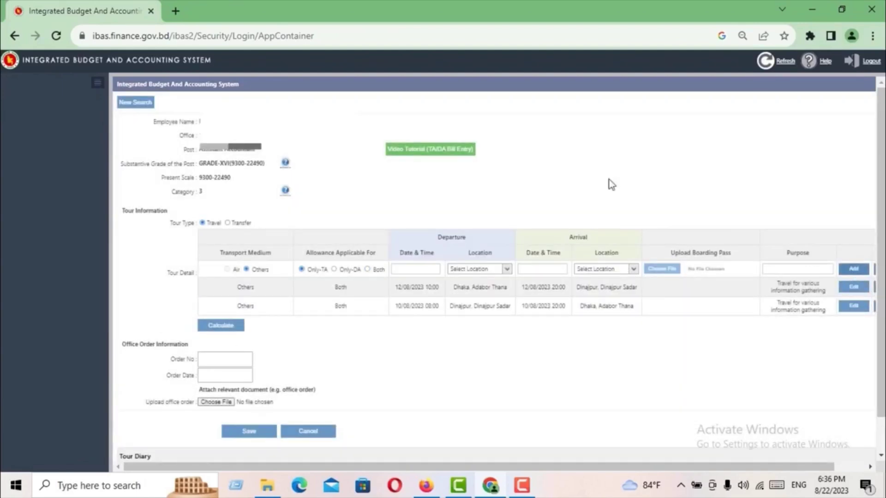
- Calculate allowances and review totals: TA 4900.00, DA 1274.00, gross 6174.00
click(225, 328)
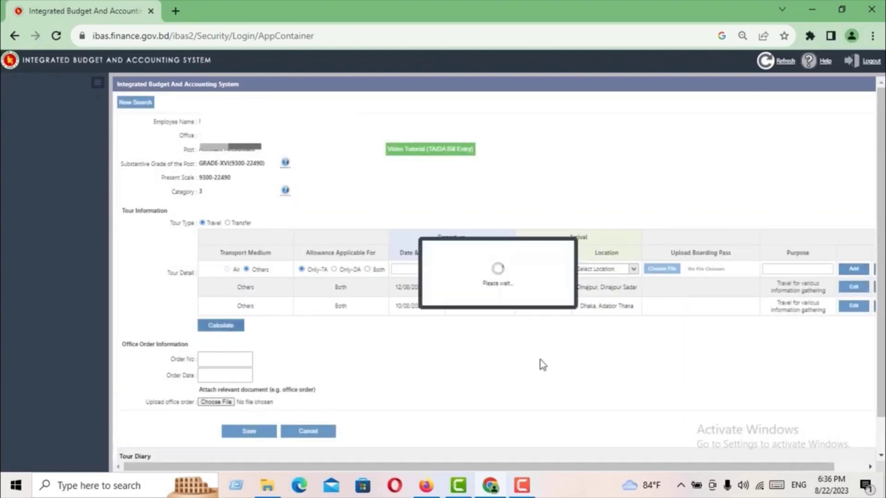
scroll(678, 405, down, 4)
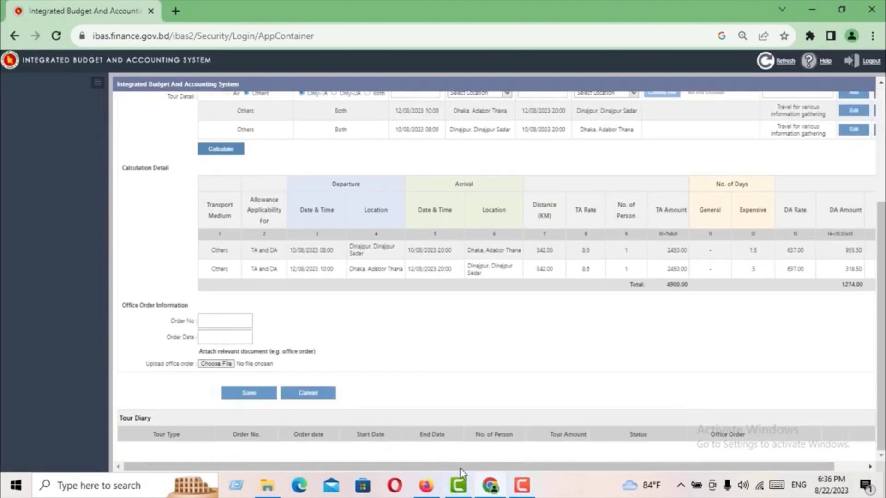
scroll(462, 467, right, 1)
drag(807, 285, 848, 308)
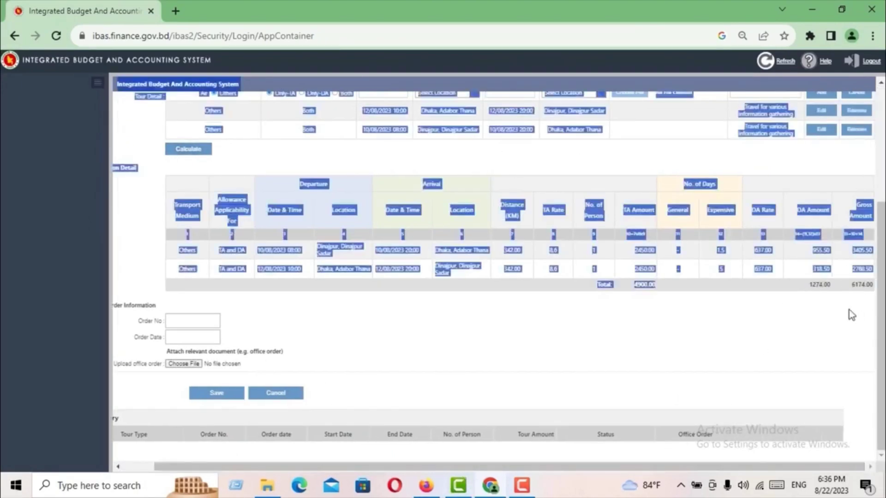
click(848, 308)
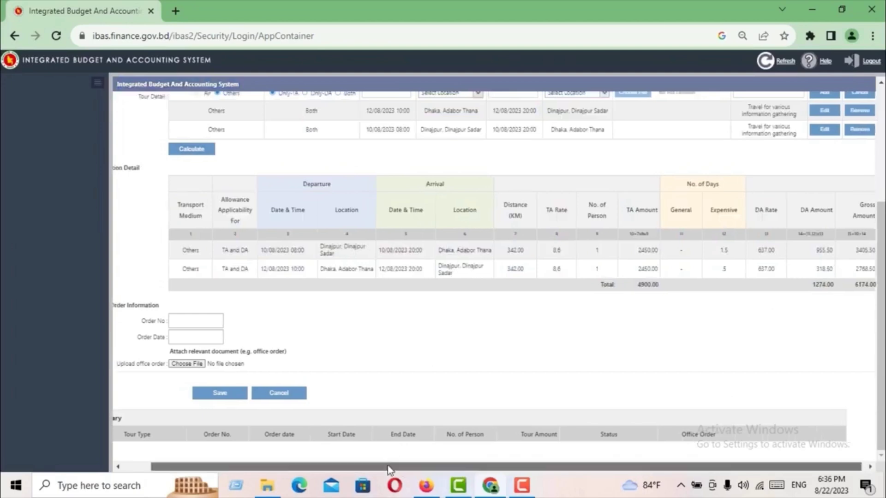
scroll(392, 467, left, 1)
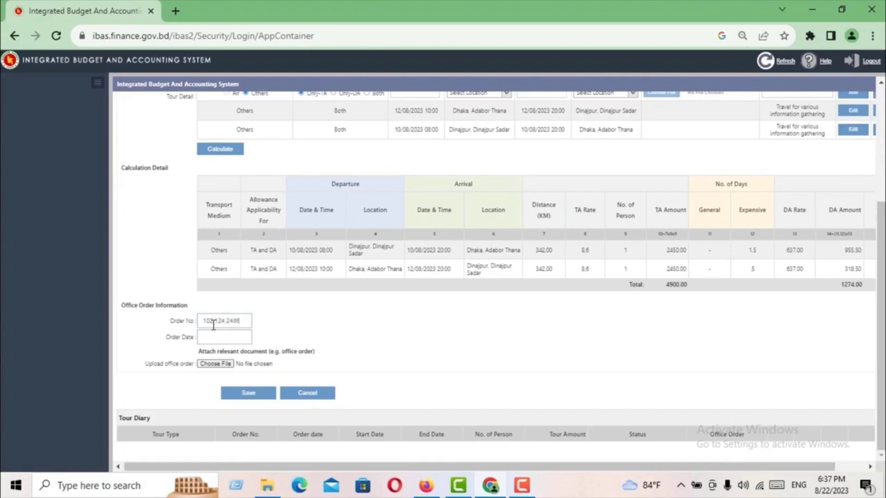
- Enter the office order number and set the order date to 08/08/2023
click(220, 341)
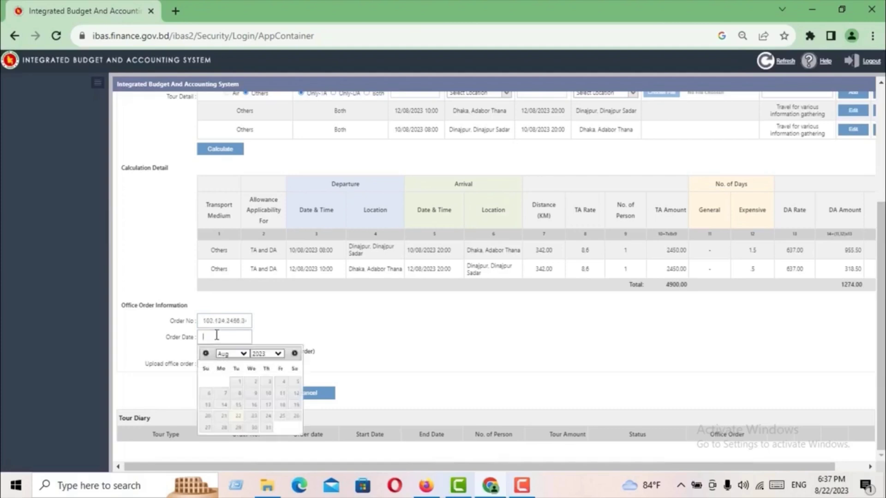
click(238, 394)
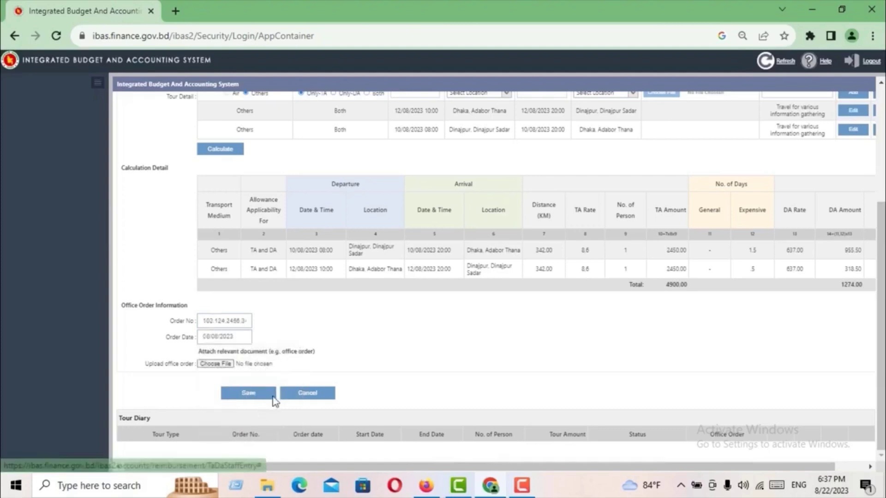
- Attach gio8h4w8o.pdf from the Desktop as the office order and save the bill
click(217, 362)
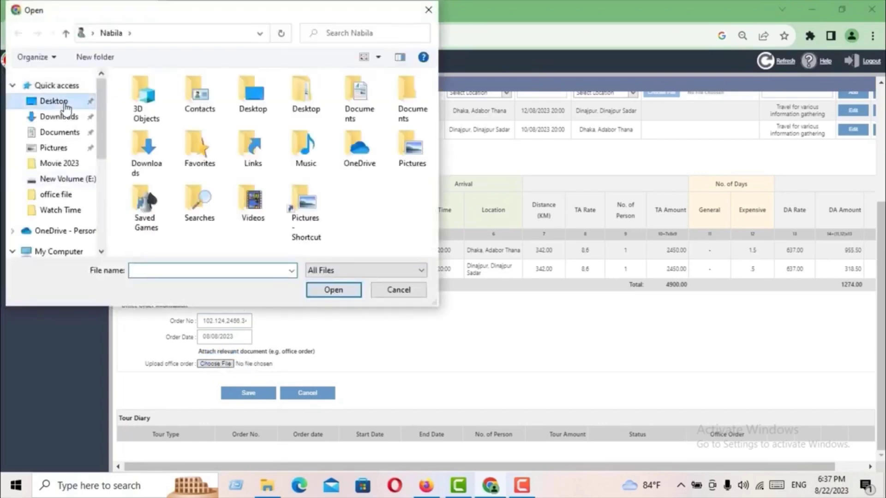
click(66, 105)
click(217, 192)
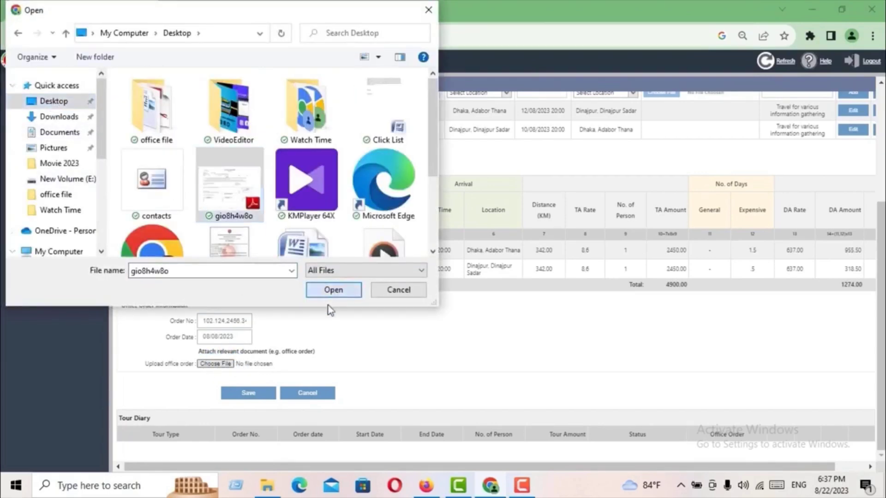
click(333, 290)
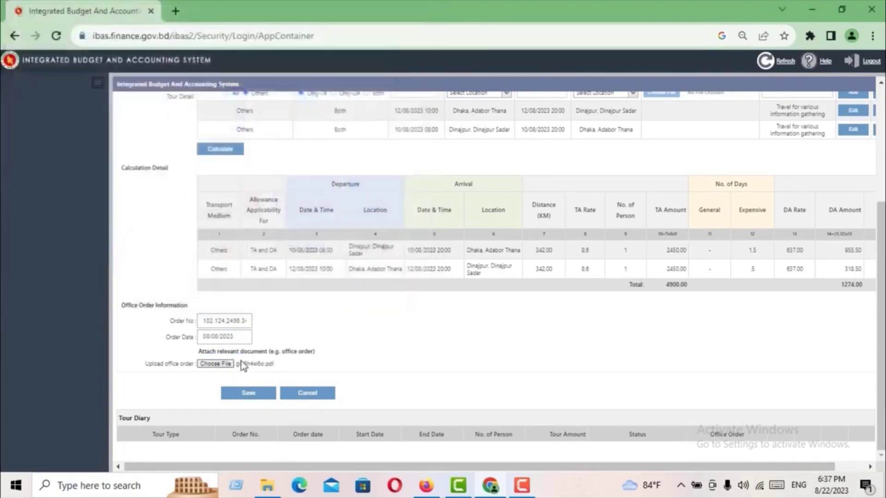
click(253, 396)
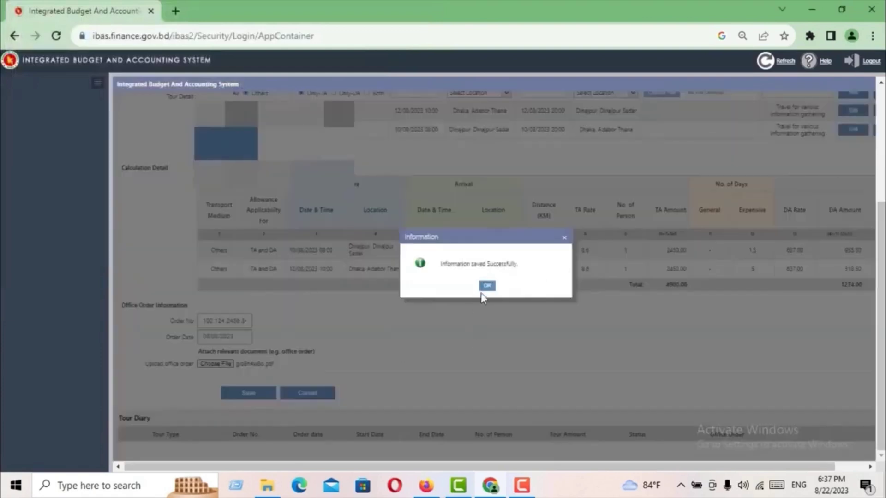
- Acknowledge the save message and view the 6174 Travel Expense tour details in Tour Diary
click(487, 286)
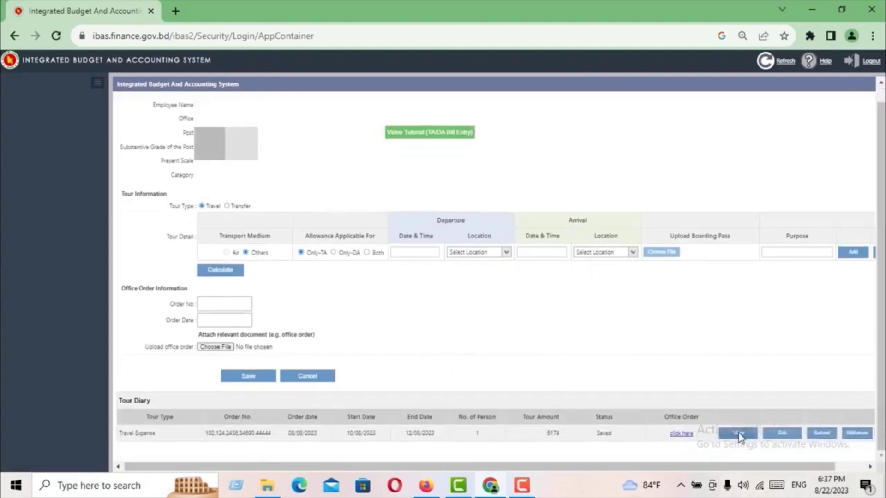
click(737, 434)
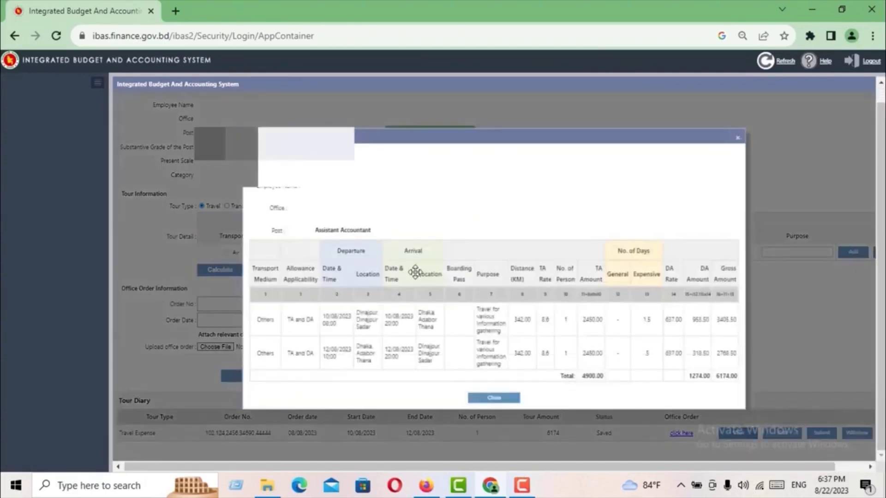
click(502, 399)
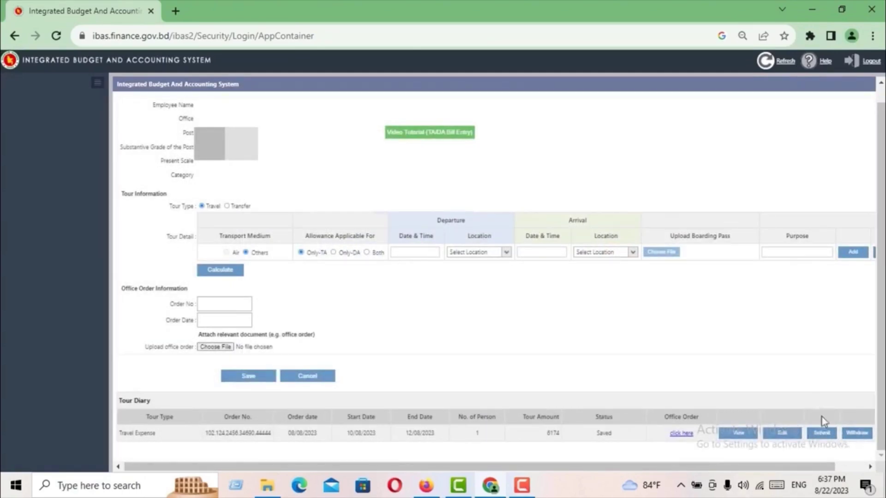
- Submit the saved Travel Expense bill and acknowledge the 'Successfully Processed' message
click(821, 433)
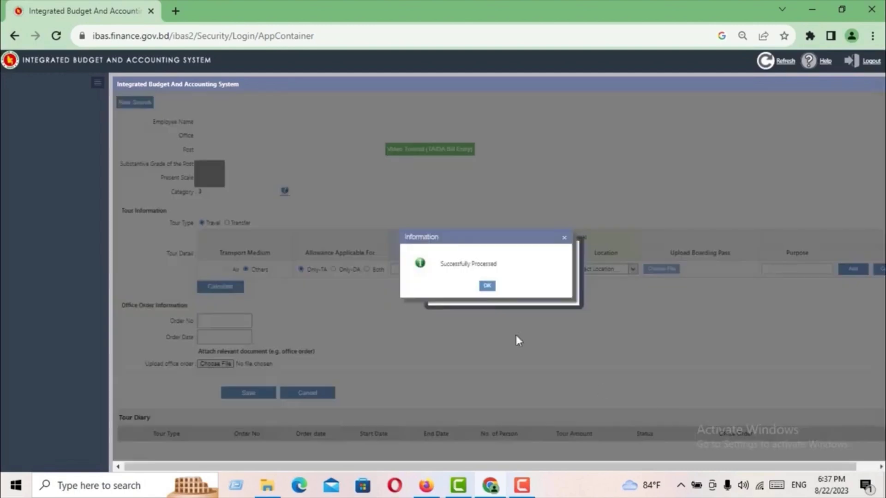
click(486, 285)
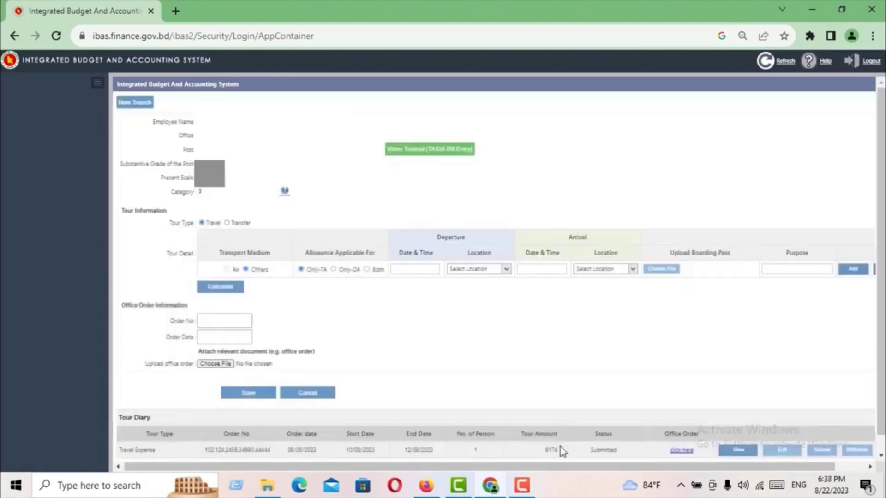